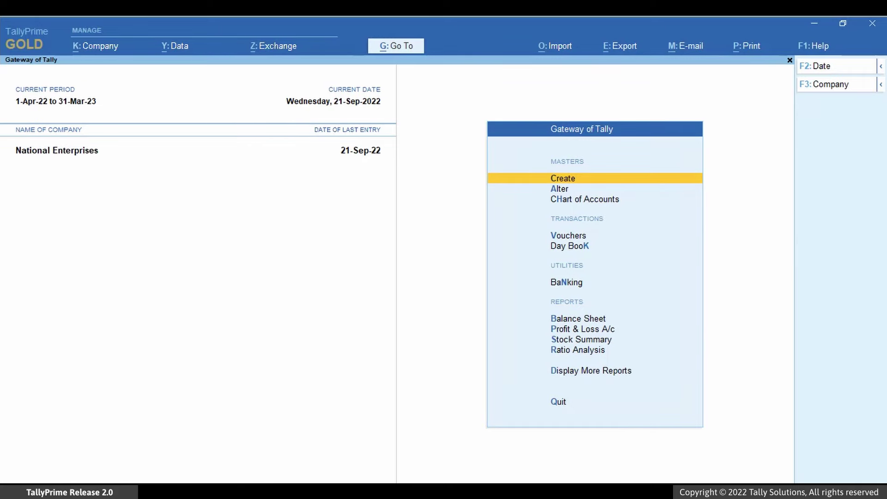
- From the e-Invoice report, open IRN-generated vouchers and select KLJ Companies invoice NE14
key("alt+g")
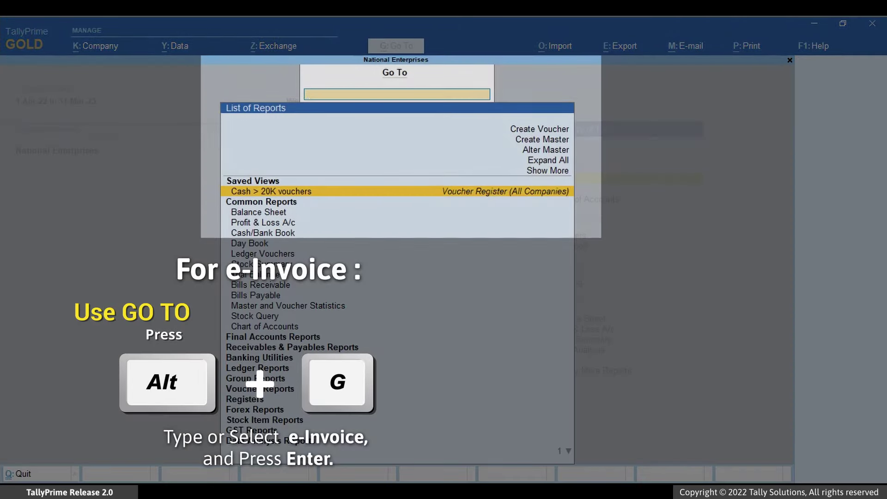
type("E-Invoi")
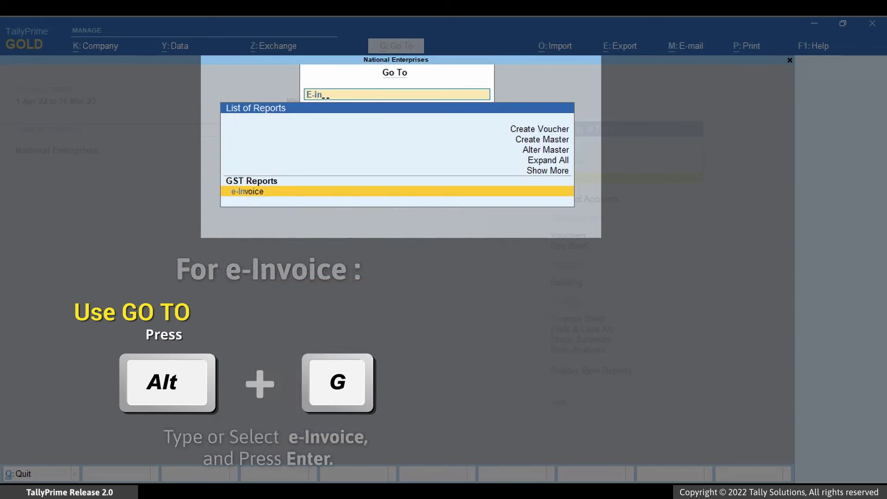
key("Return")
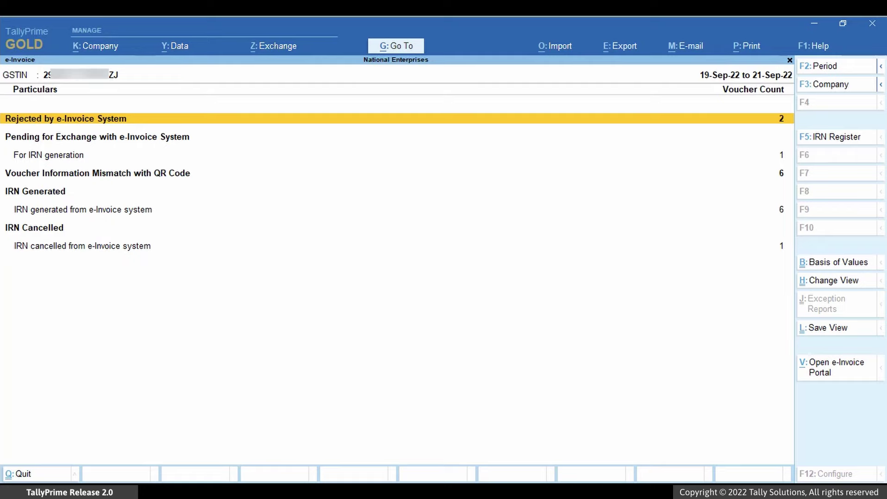
key("Down")
key("Down")
key("Down")
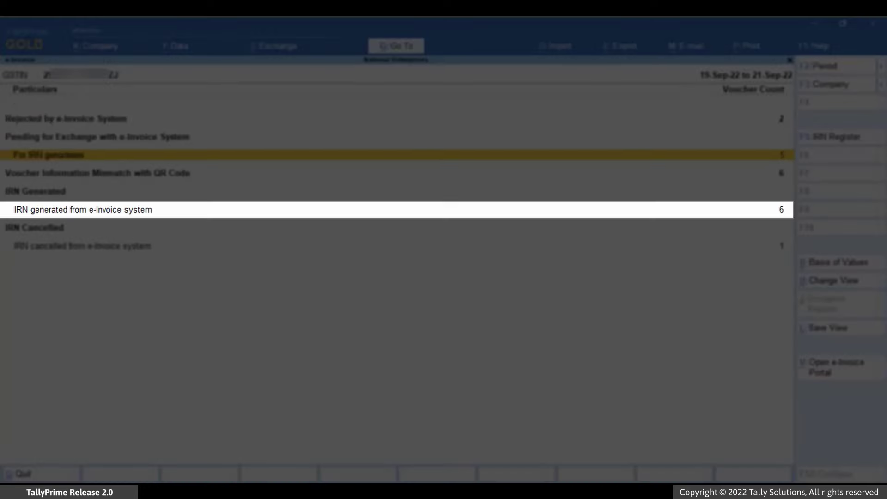
key("Return")
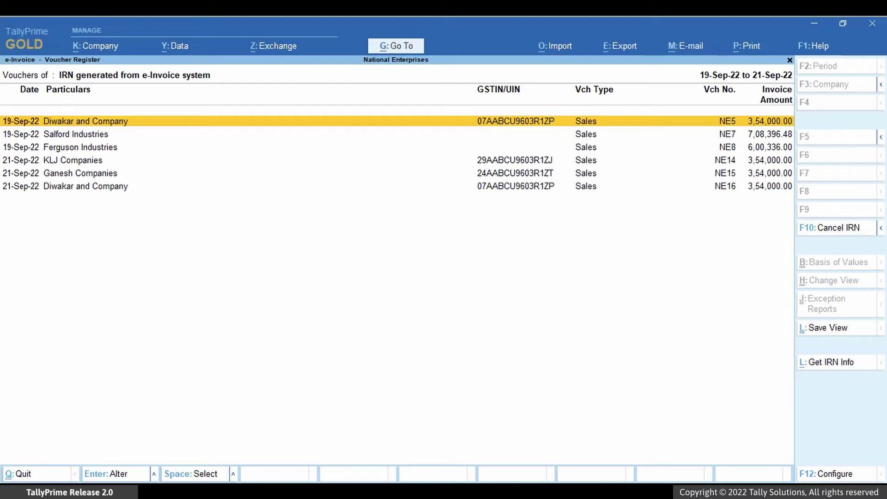
key("Down")
key("Down")
key("Down")
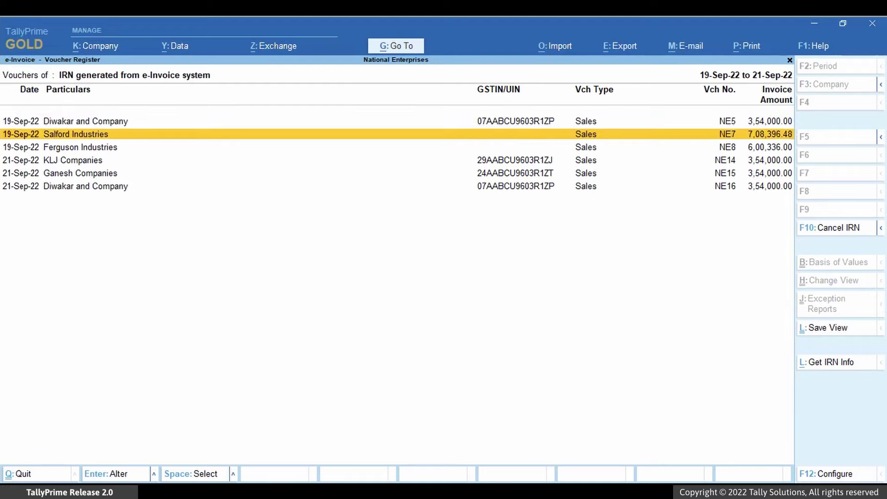
key("space")
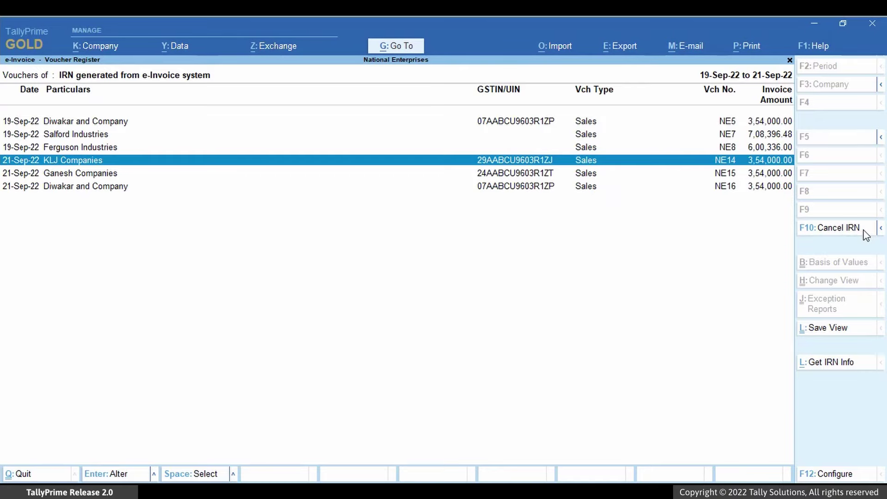
- Cancel NE14's IRN with reason 3 - Order Cancelled and remark 'Order Cancelled by Buyer'
left_click(860, 231)
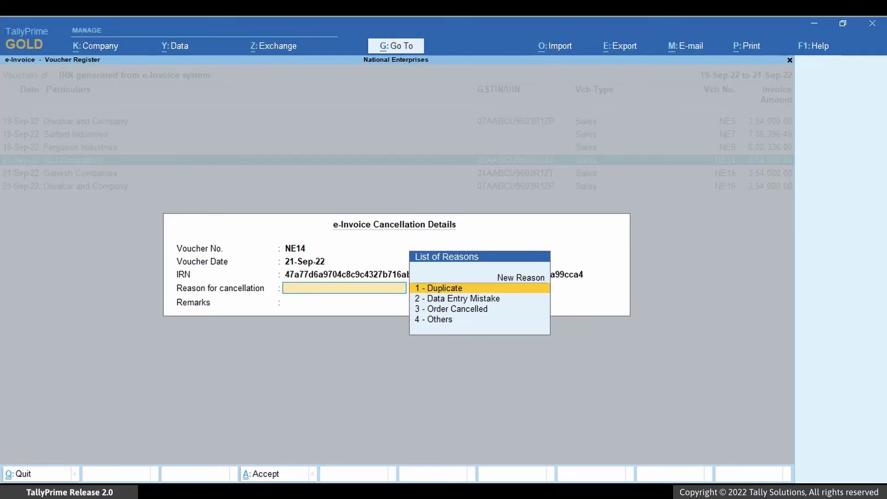
key("Down")
key("Down")
key("Return")
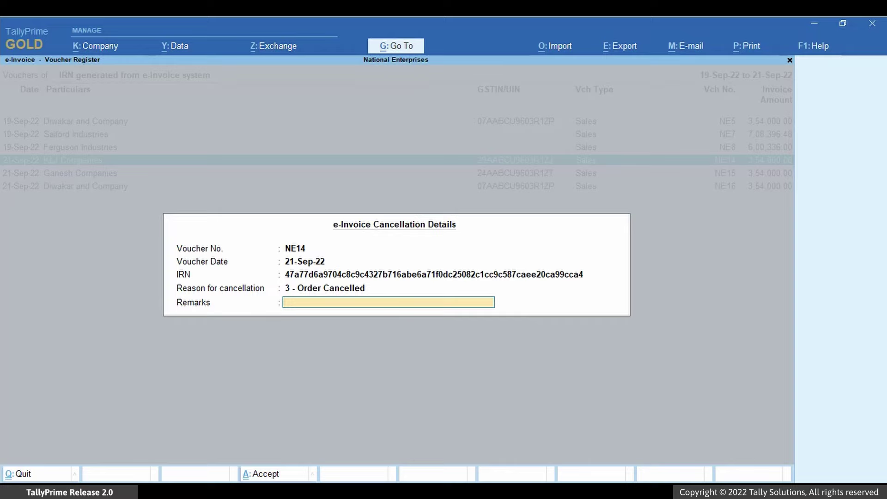
type("Order Cancelled by Buyer")
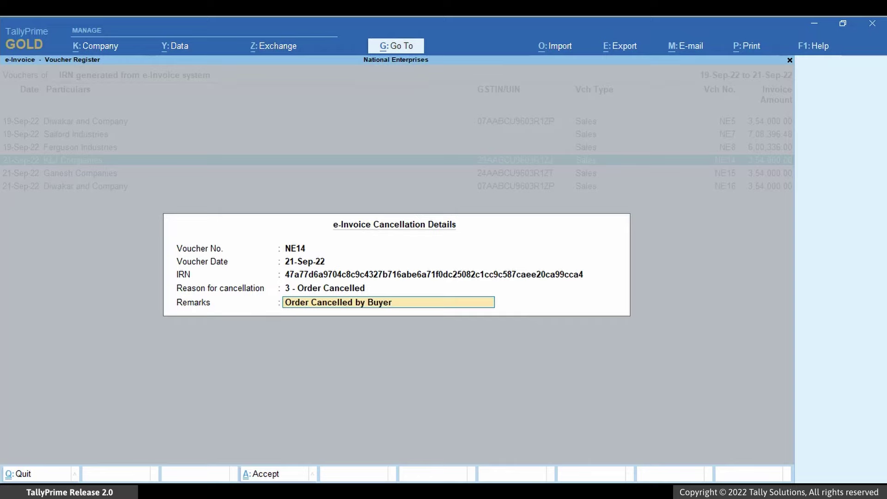
key("Return")
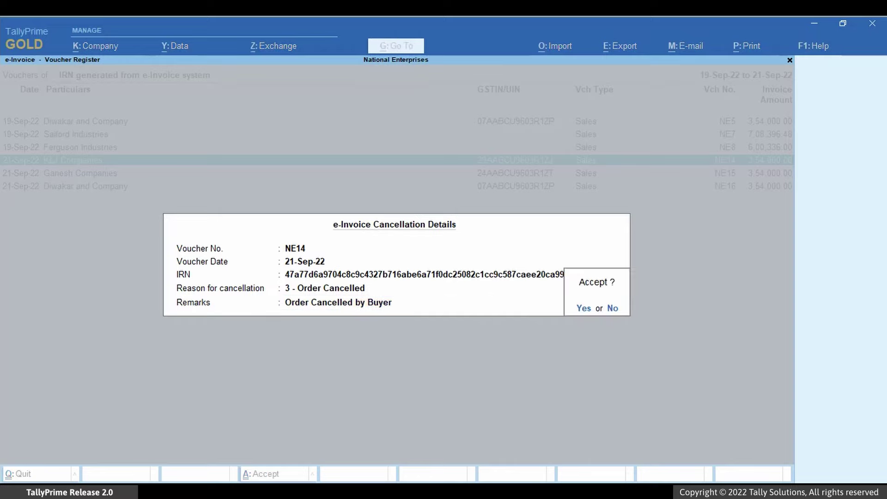
key("y")
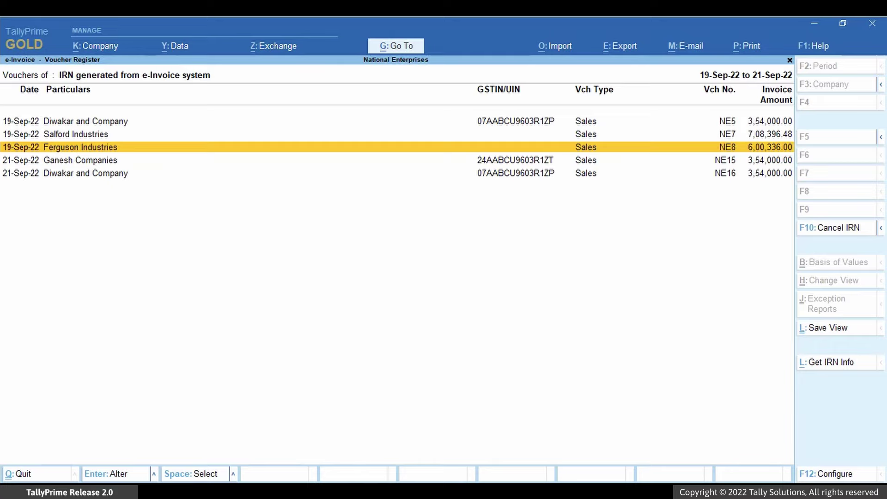
key("Escape")
key("Down")
key("Down")
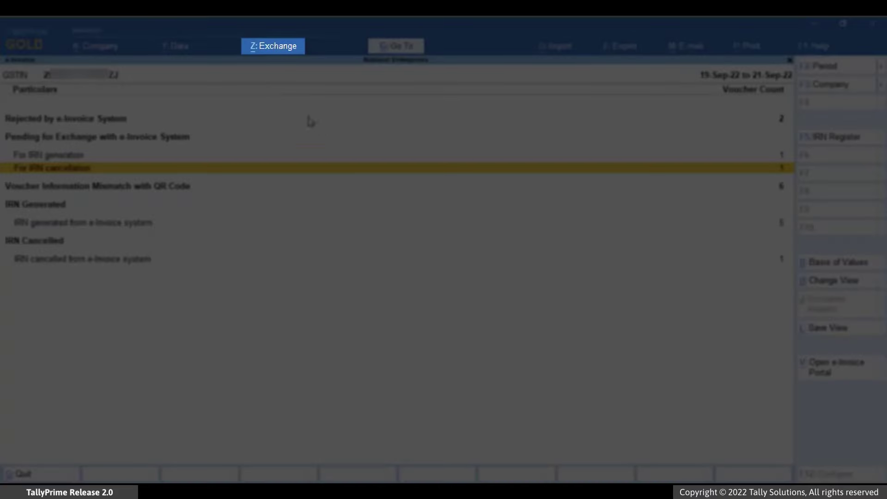
- In Send for e-Invoicing, decline sending both vouchers and select only the NE14 cancellation
left_click(276, 46)
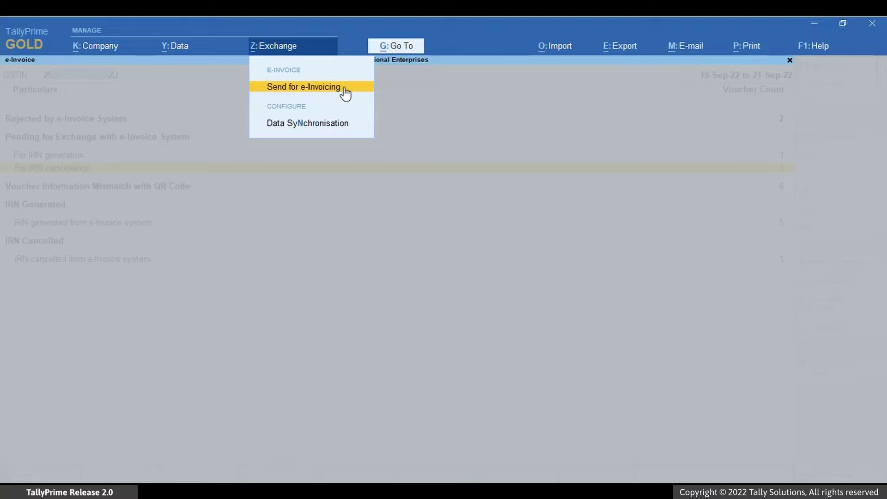
key("Return")
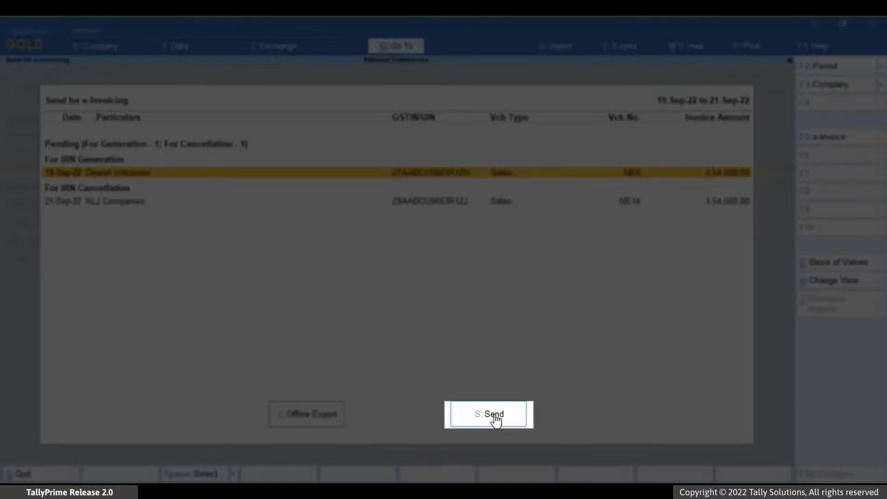
left_click(494, 417)
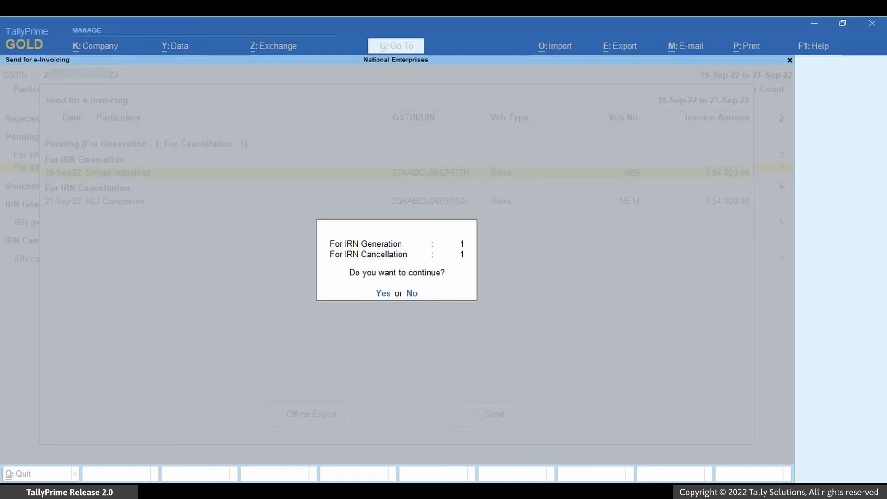
key("n")
key("Down")
key("space")
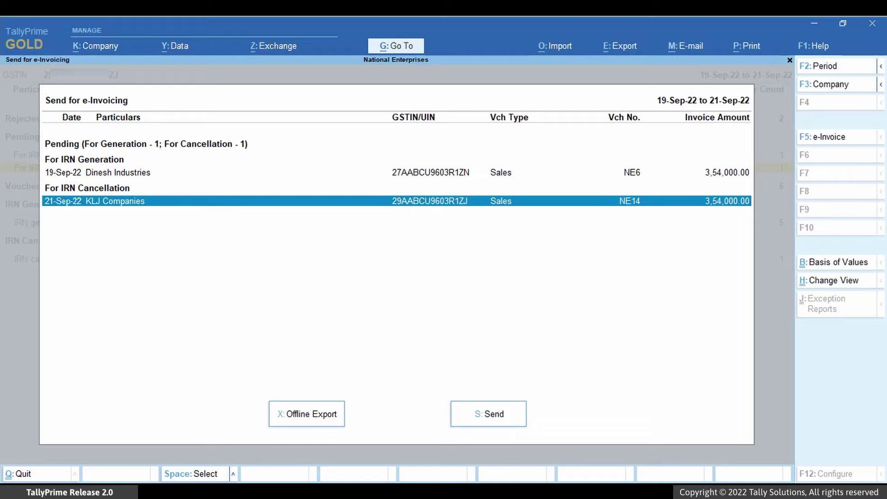
- Send the NE14 cancellation and log in with the portal password
left_click(499, 424)
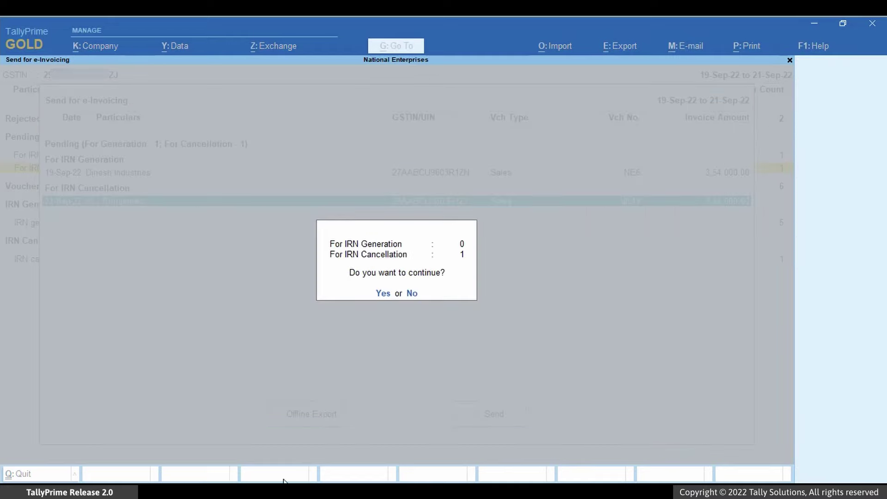
key("y")
key("Return")
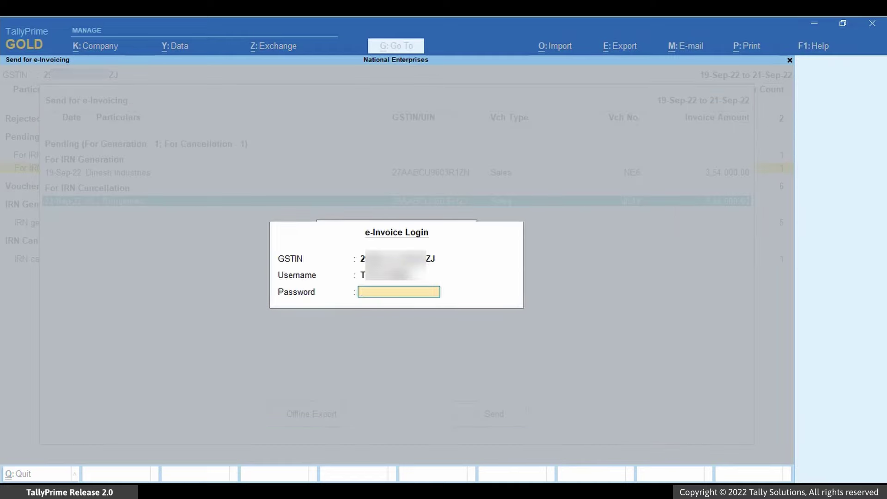
type("*****")
key("Return")
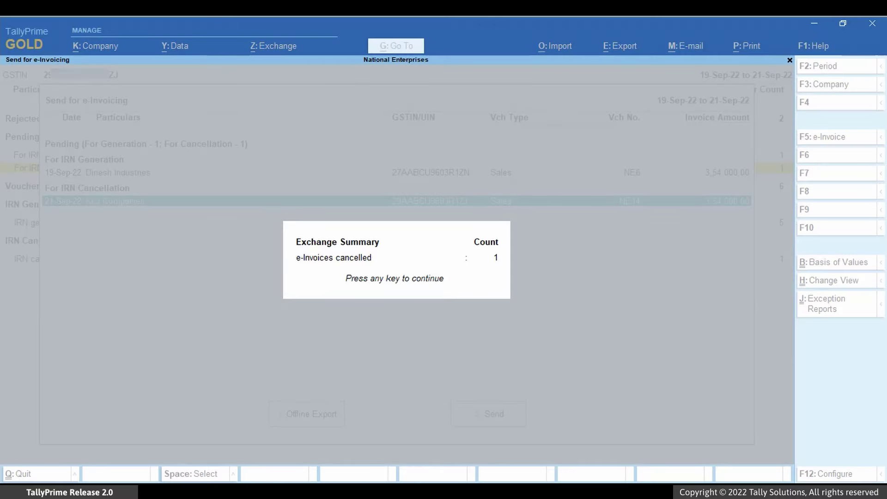
- Open KLJ Companies voucher NE14 from the IRN cancelled from e-Invoice system register
key("Return")
key("Escape")
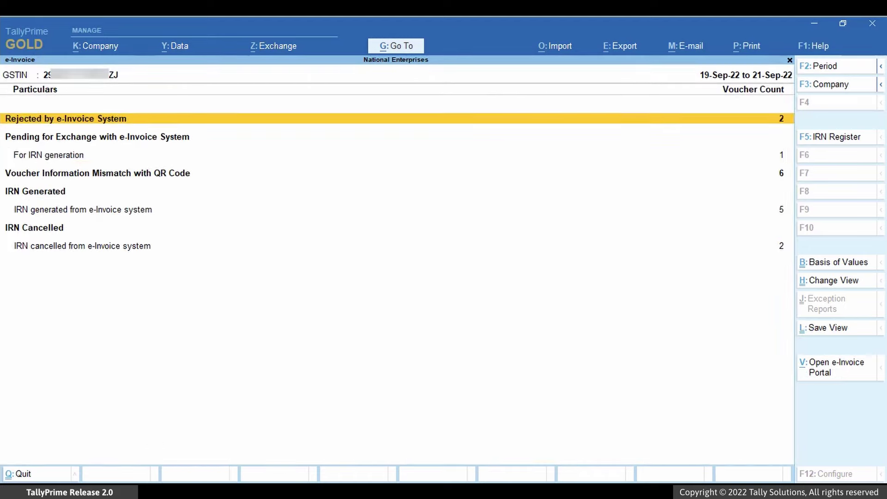
key("Down")
key("Down")
key("Down")
key("Down")
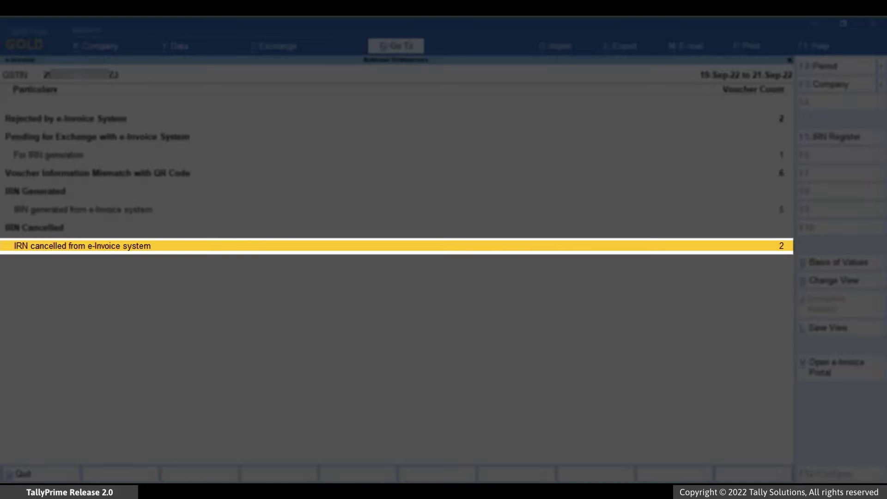
key("Return")
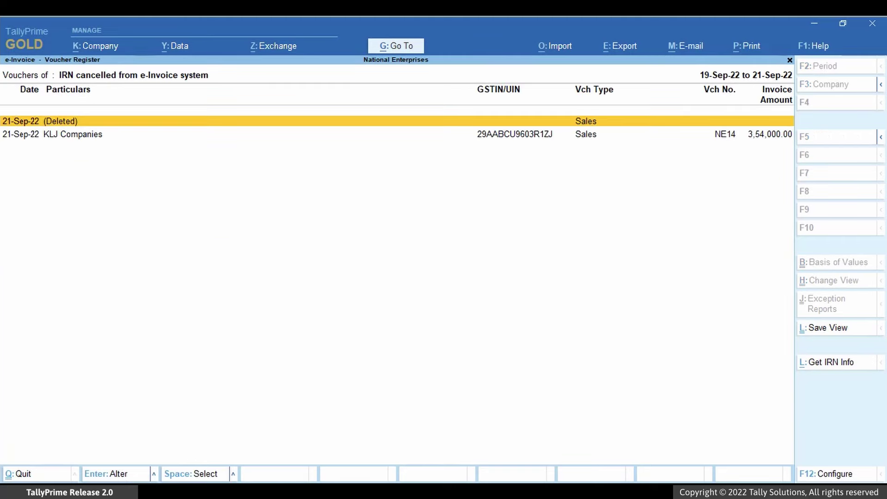
left_click(73, 134)
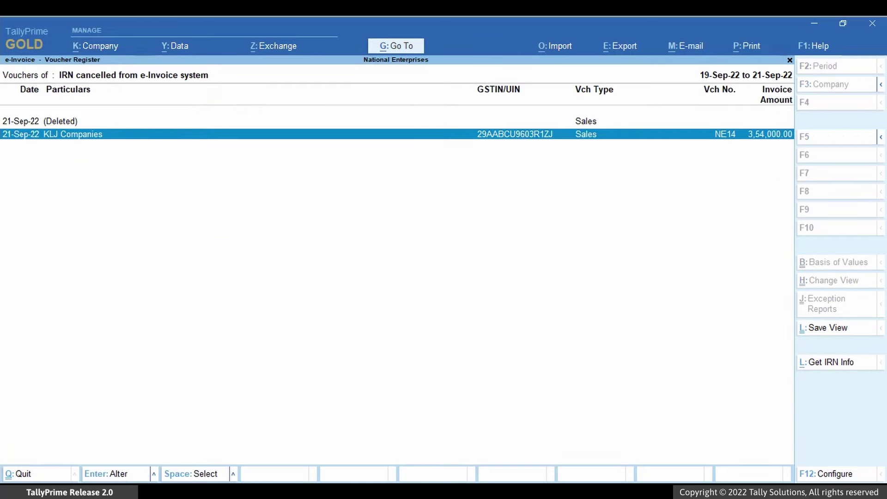
key("Return")
- Preview NE14's Tax Invoice, zoomed in to show the IRN and QR code
key("ctrl+p")
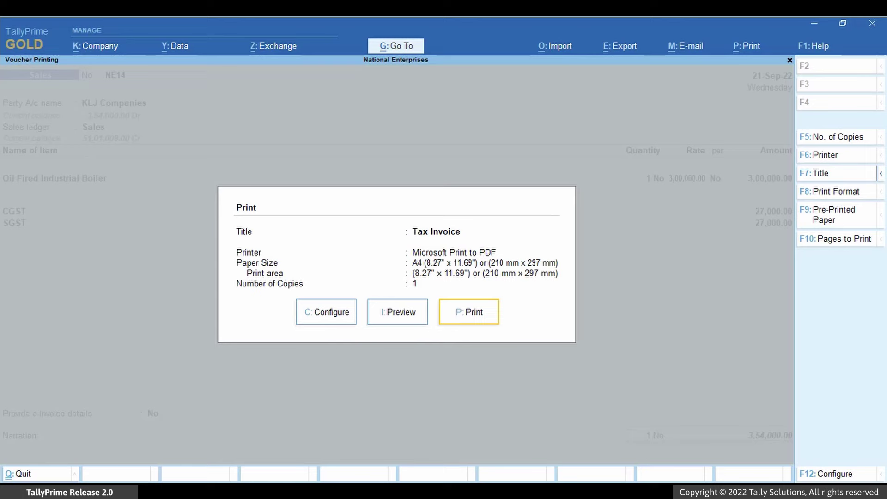
key("Left")
key("Return")
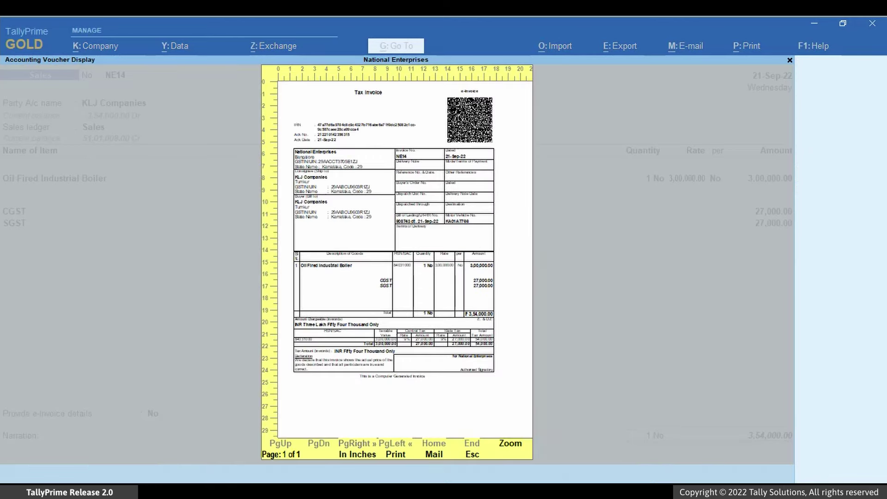
key("alt+z")
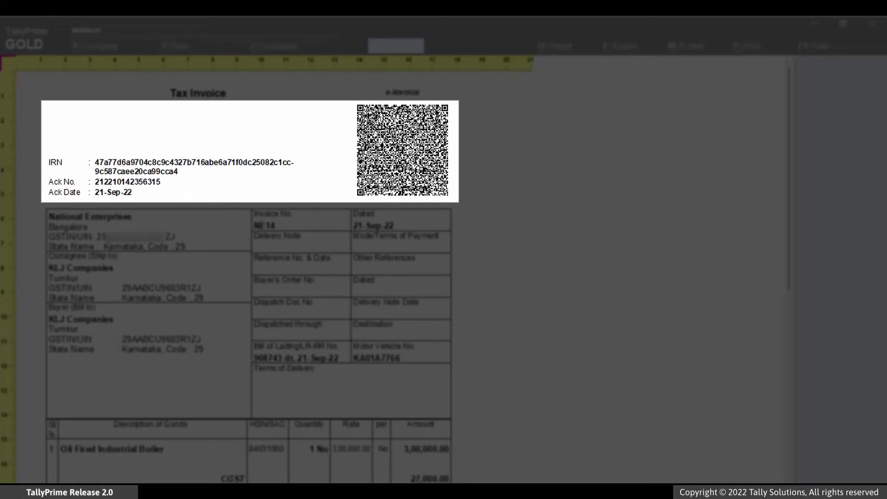
- Open the e-Invoice Cancellation Details of voucher NE14 from its More Details
key("Escape")
key("Escape")
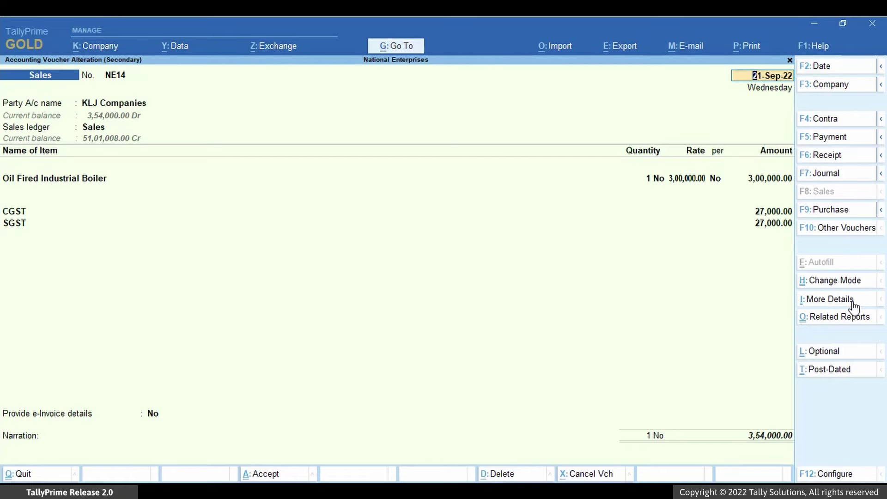
left_click(849, 302)
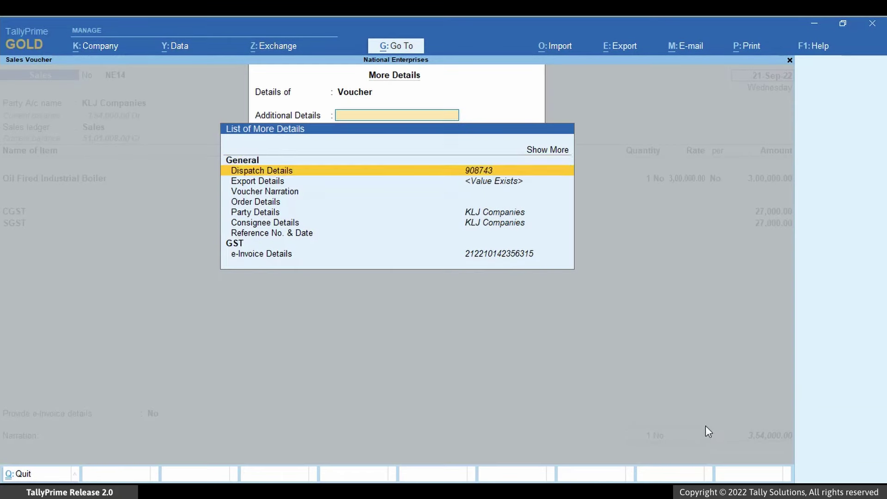
key("Up")
key("Return")
key("Down")
key("Down")
key("Down")
key("Down")
key("Down")
key("Down")
key("Down")
key("Down")
key("Down")
key("Down")
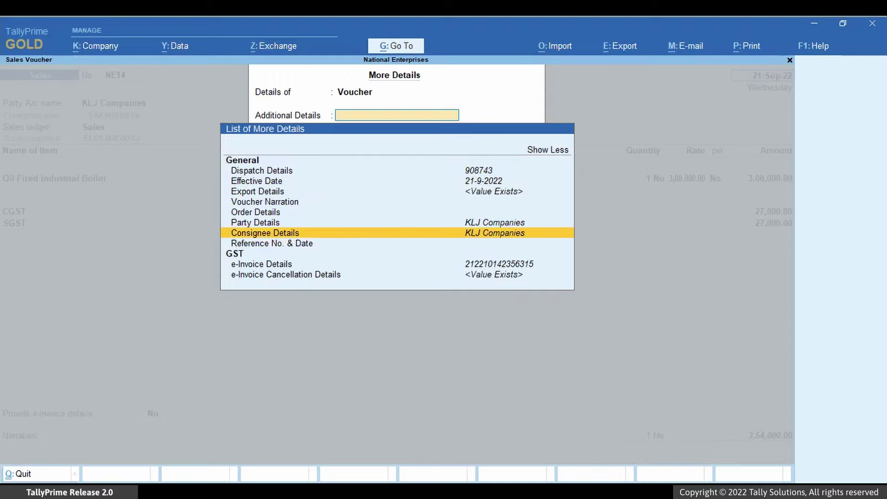
key("Return")
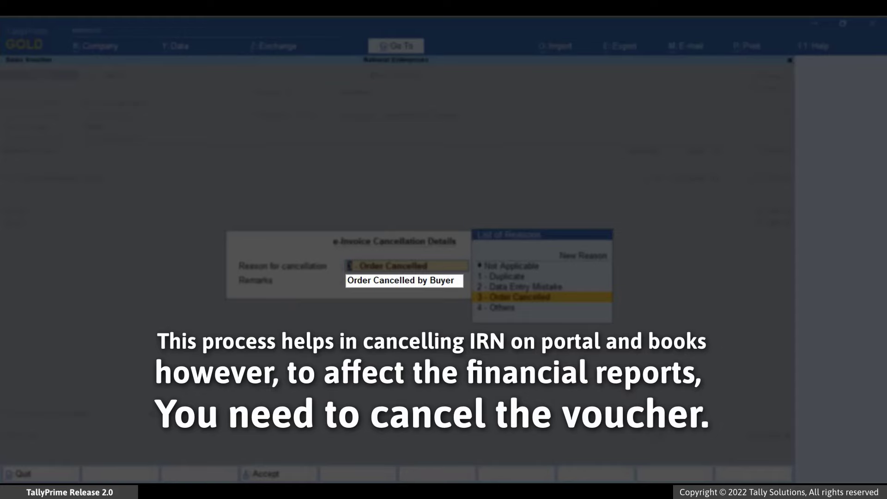
- Accept the cancellation details and request cancellation of voucher NE14 with Alt+X
key("ctrl+a")
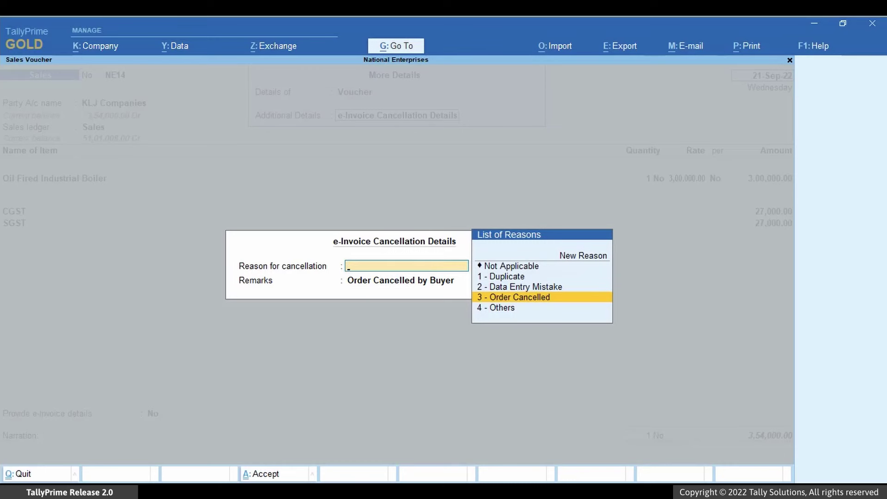
key("Escape")
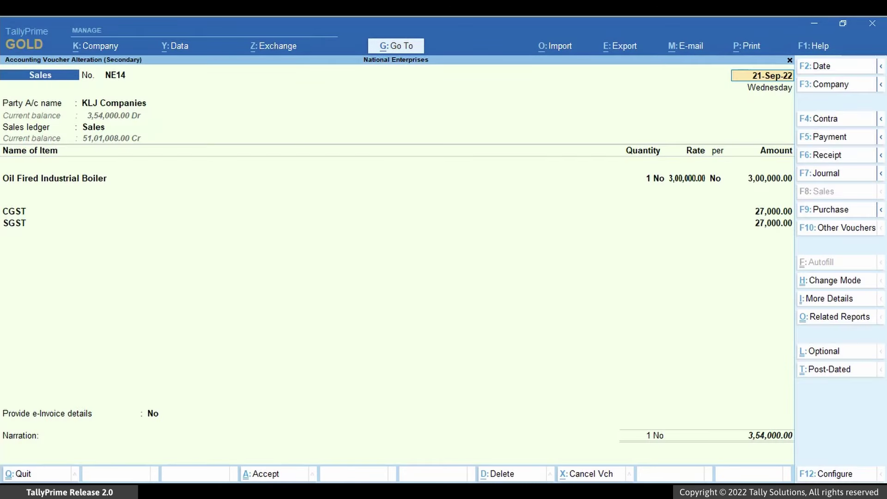
key("alt")
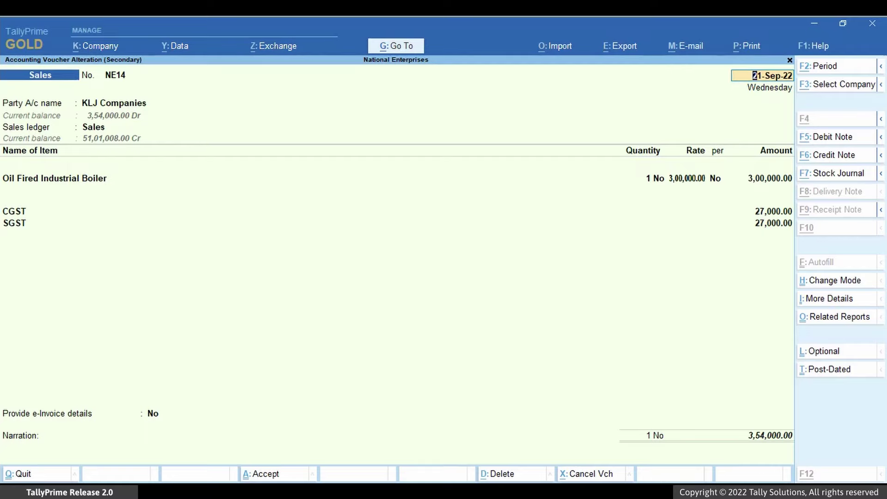
key("alt+x")
- Confirm cancelling NE14, then select Ganesh Companies' invoice NE15 among IRN-generated vouchers
key("y")
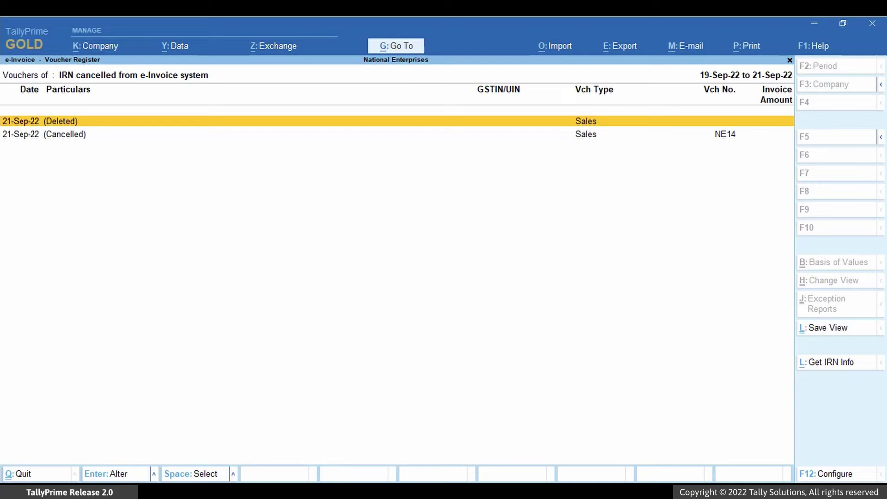
key("Escape")
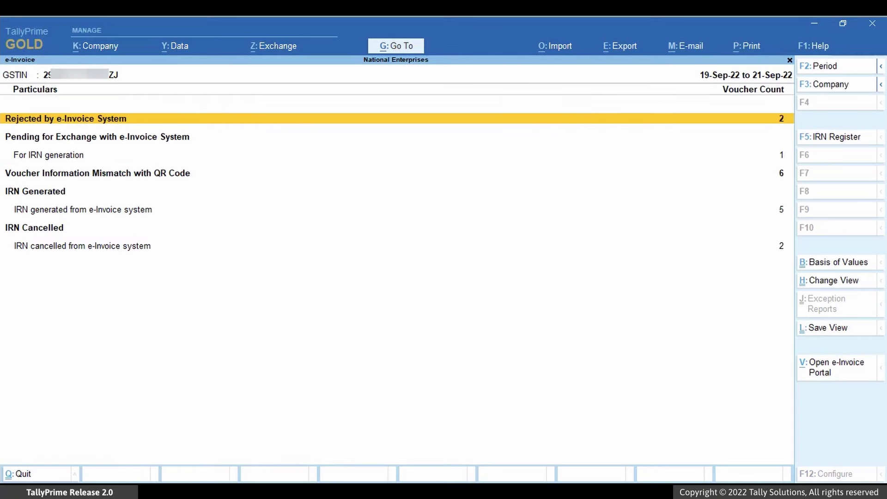
key("Down")
key("Down")
key("Down")
key("Return")
key("Down")
key("Down")
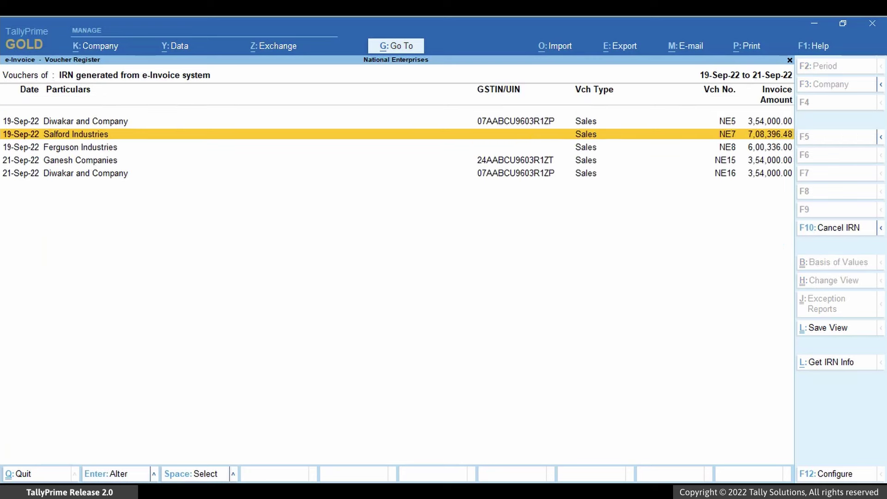
key("Down")
key("space")
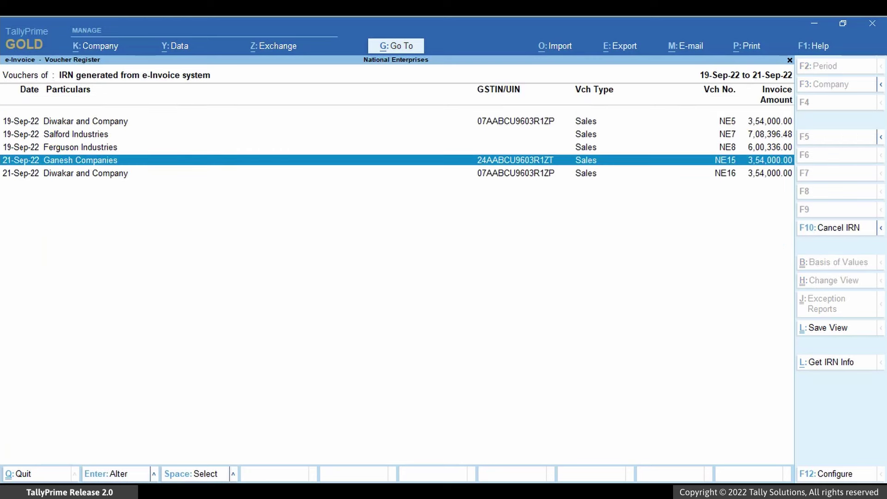
- Mark NE15's IRN as cancelled with Ctrl+F10 and return to the e-Invoice summary
key("ctrl")
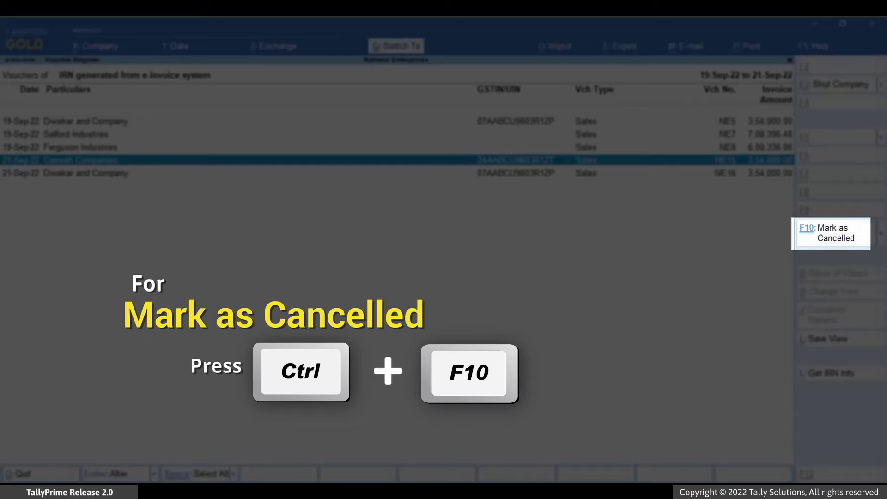
key("ctrl+F10")
key("y")
key("Escape")
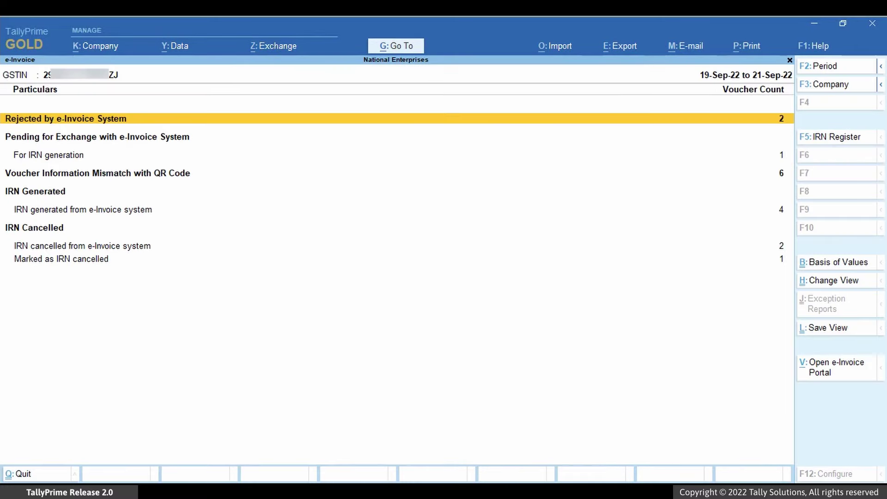
key("Down")
key("Down")
key("Down")
key("Down")
key("Down")
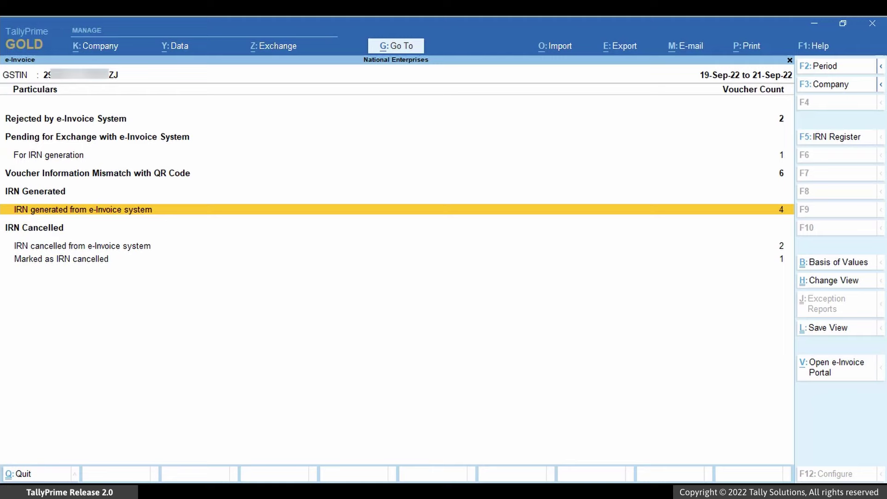
- Select NE16 and cancel its IRN as 2 - Data Entry Mistake, remark 'Item Rate Was Wrong'
key("Return")
key("Down")
key("Down")
key("Down")
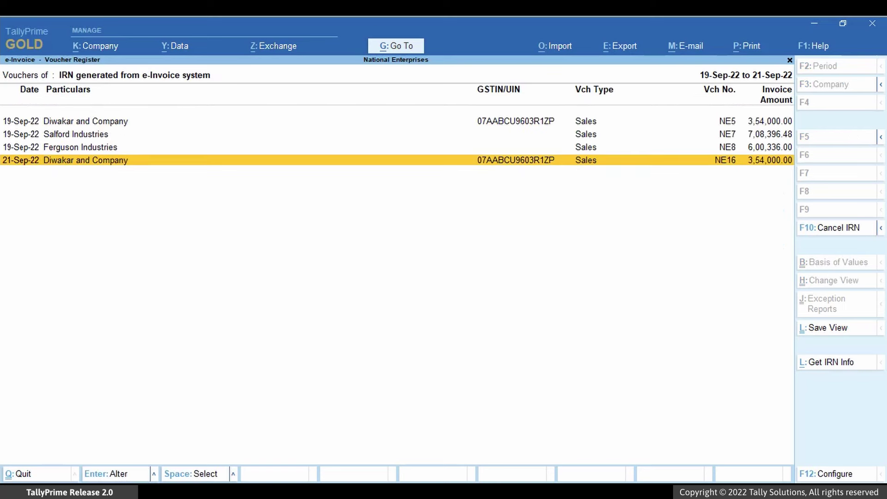
key("space")
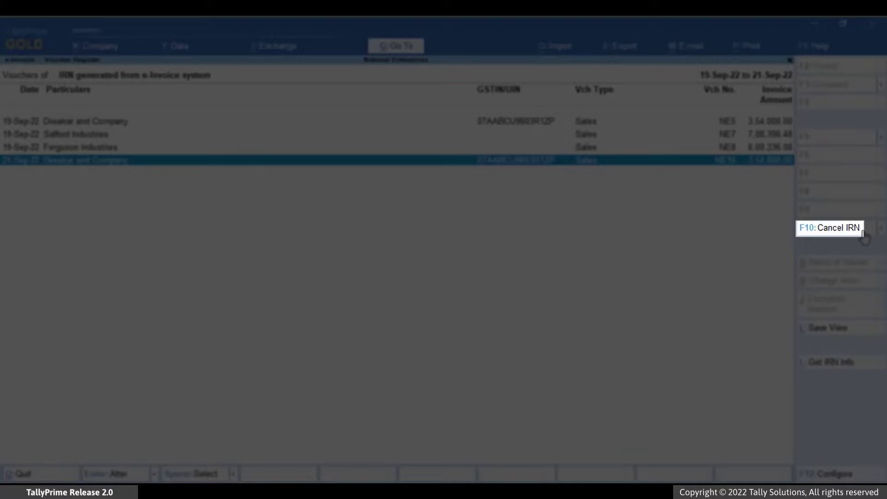
left_click(863, 233)
key("Down")
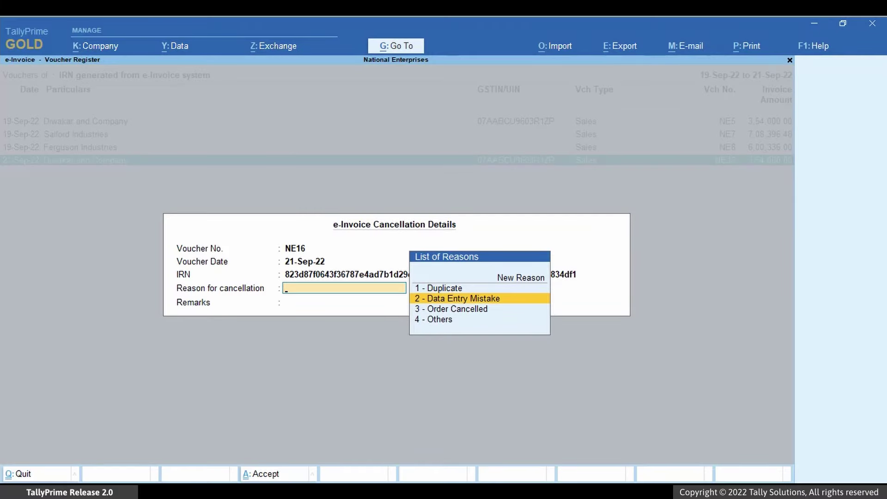
key("Return")
type("Item")
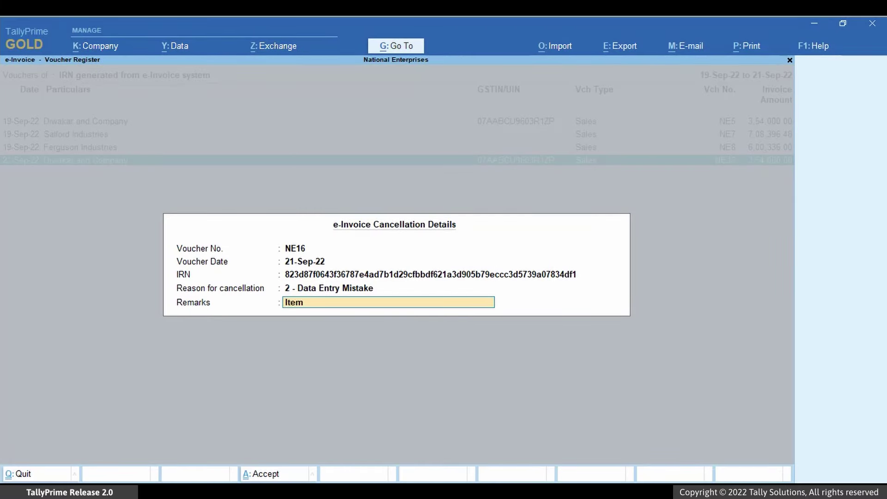
type(" Rate Was Wrong")
key("Return")
- Confirm NE16's cancellation, then export it from Send for e-Invoicing as an offline JSON file
key("y")
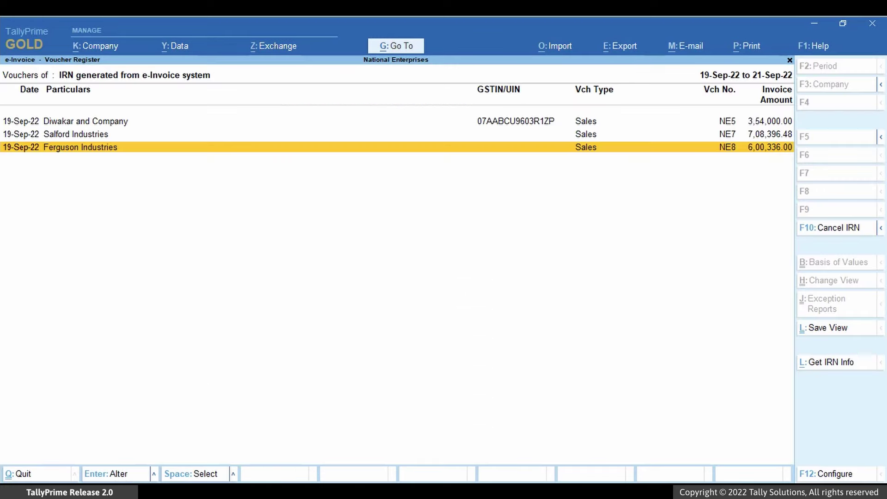
key("Escape")
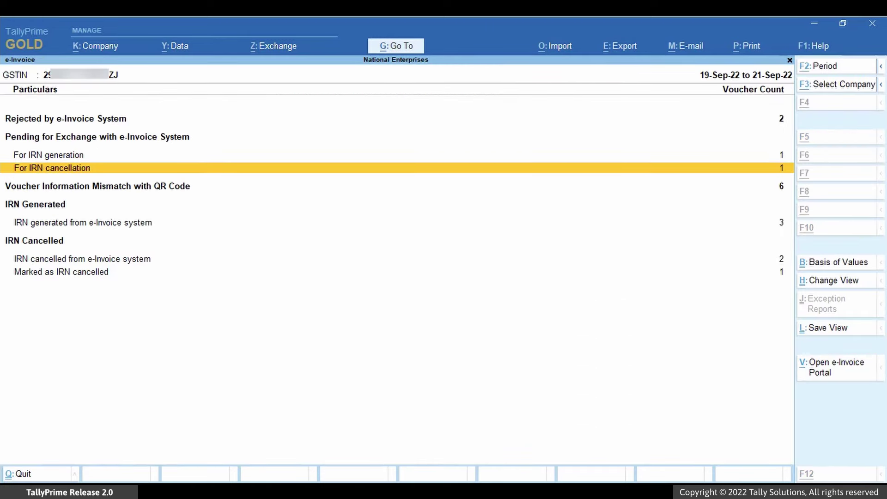
key("alt+z")
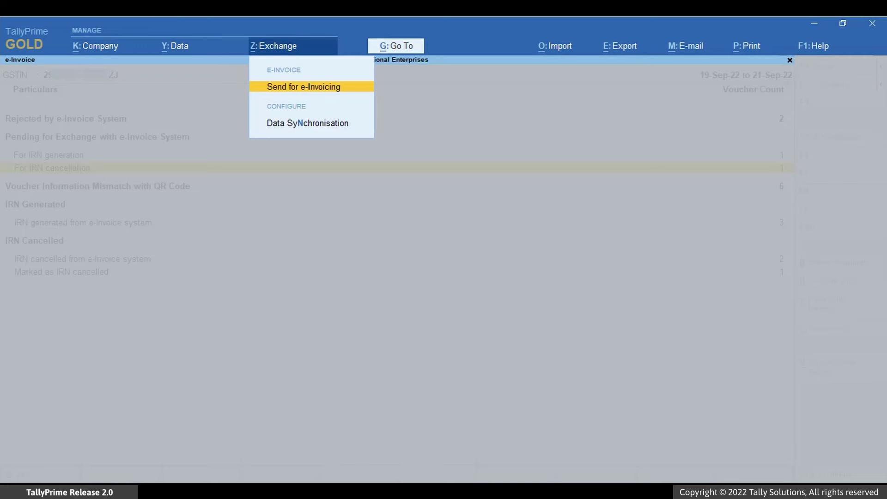
key("Return")
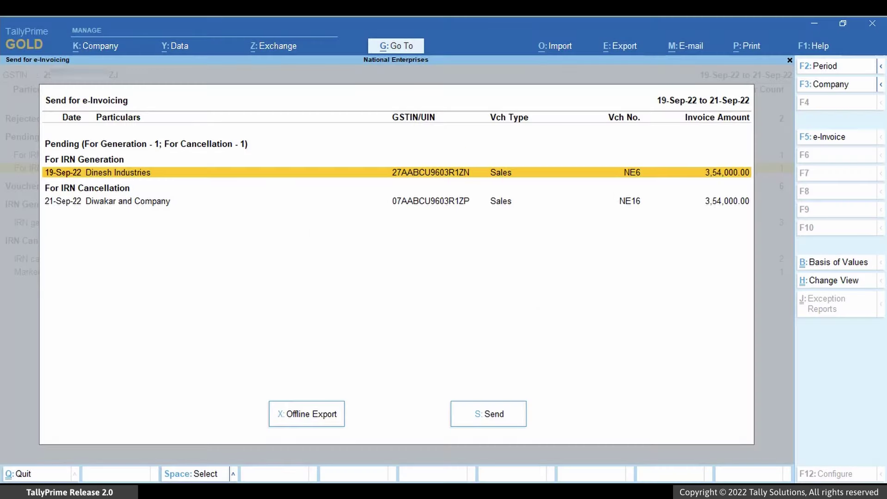
left_click(107, 201)
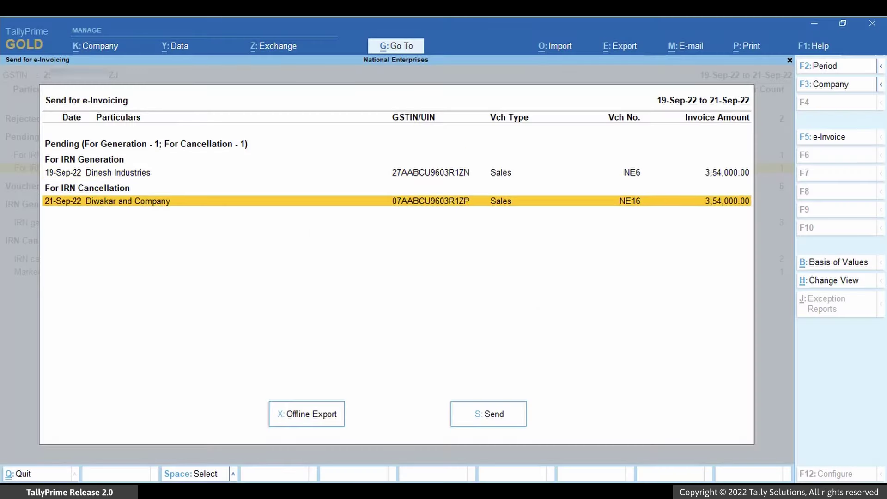
key("space")
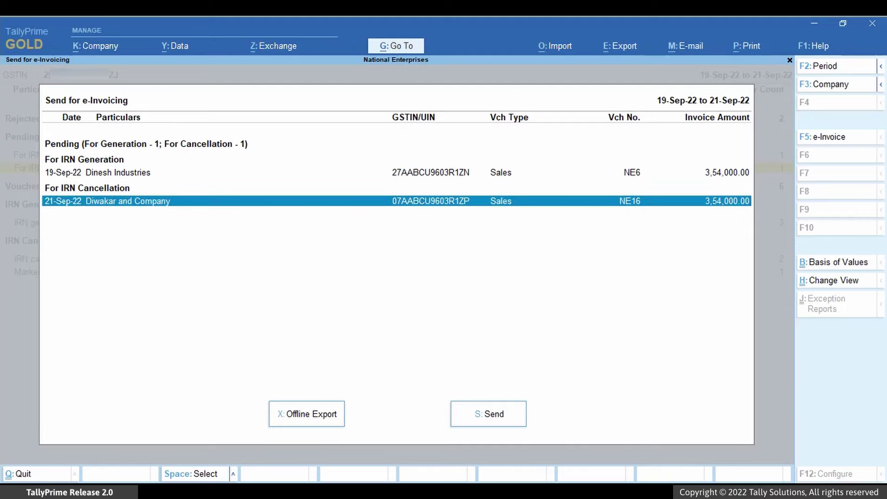
left_click(314, 418)
left_click(386, 298)
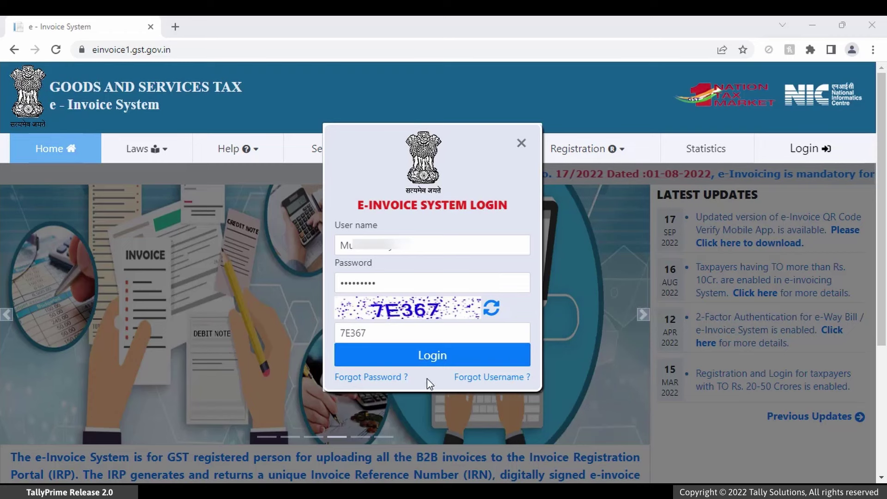
- Log in, open Bulk IRN Cancel, attach the exported IRN-Cancel JSON file and upload it
left_click(431, 358)
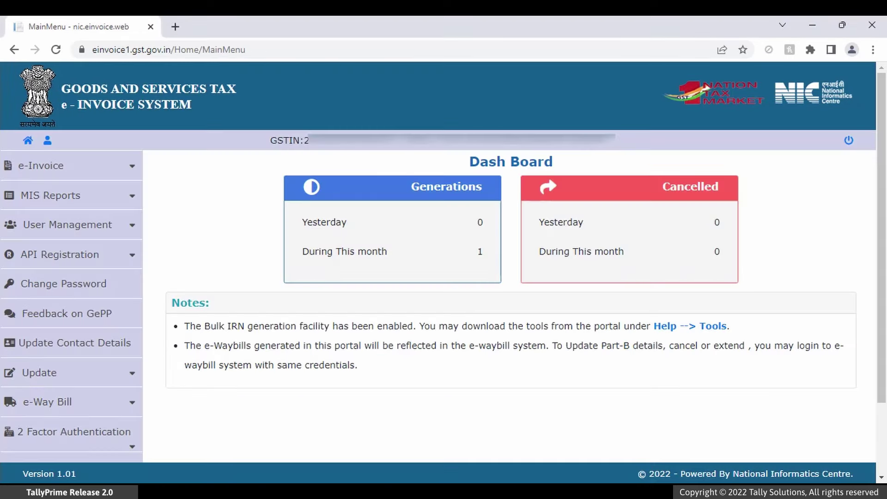
left_click(134, 168)
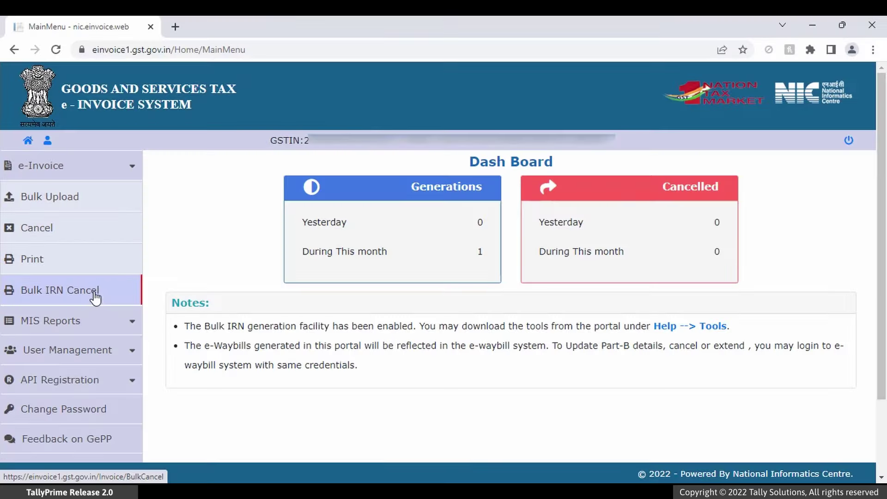
left_click(95, 292)
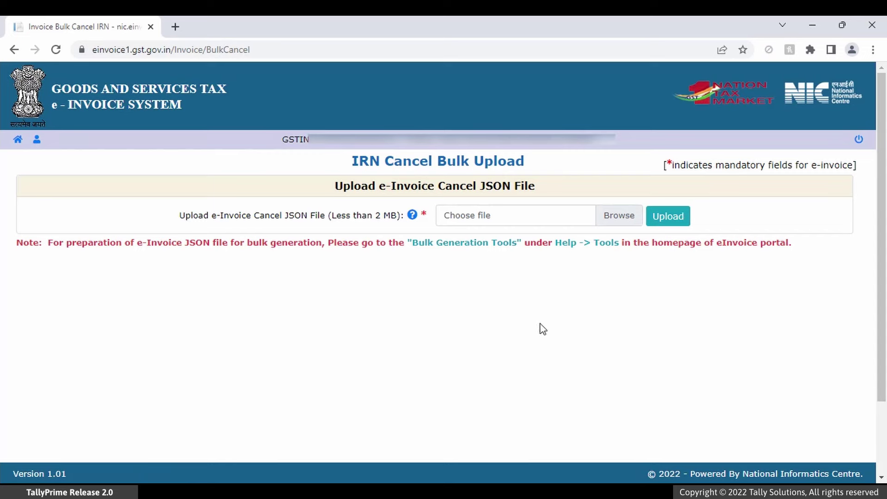
left_click(617, 219)
left_click(387, 204)
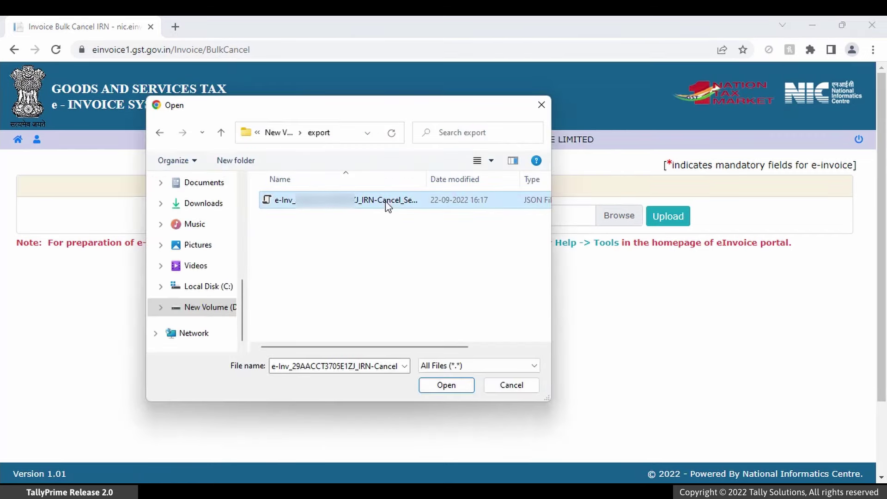
left_click(446, 387)
left_click(682, 227)
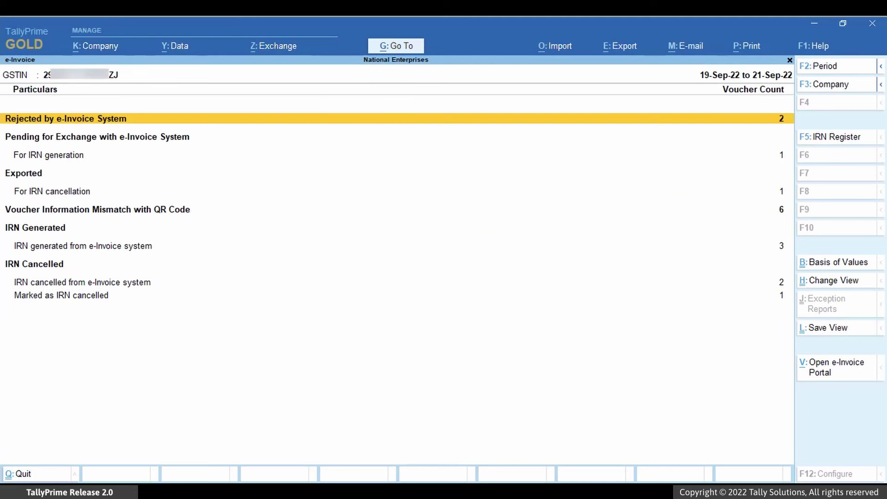
- Open the Exported > For IRN cancellation register listing Diwakar and Company's NE16
key("Down")
key("Down")
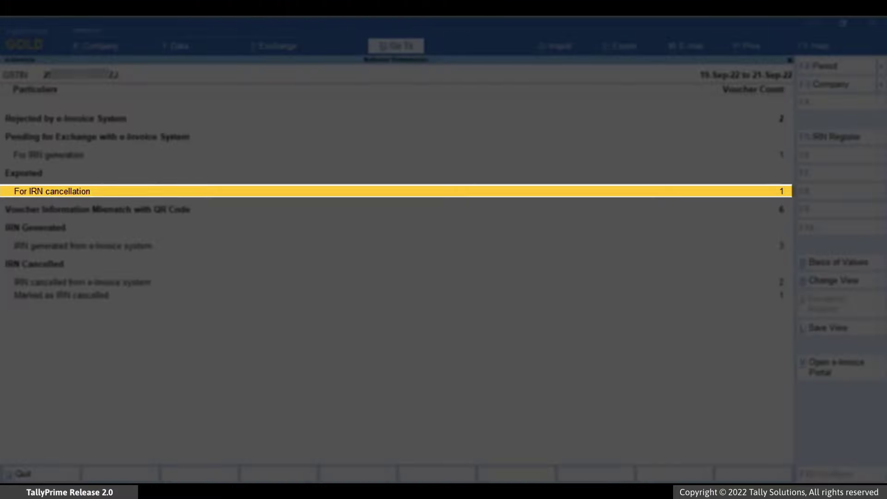
key("Return")
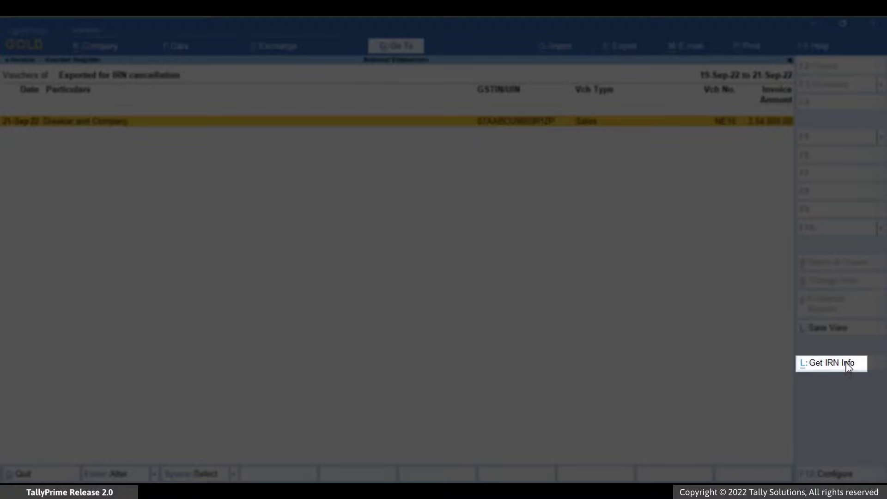
- Get IRN info for voucher NE16, logging in to the e-Invoice portal with the account password
left_click(848, 364)
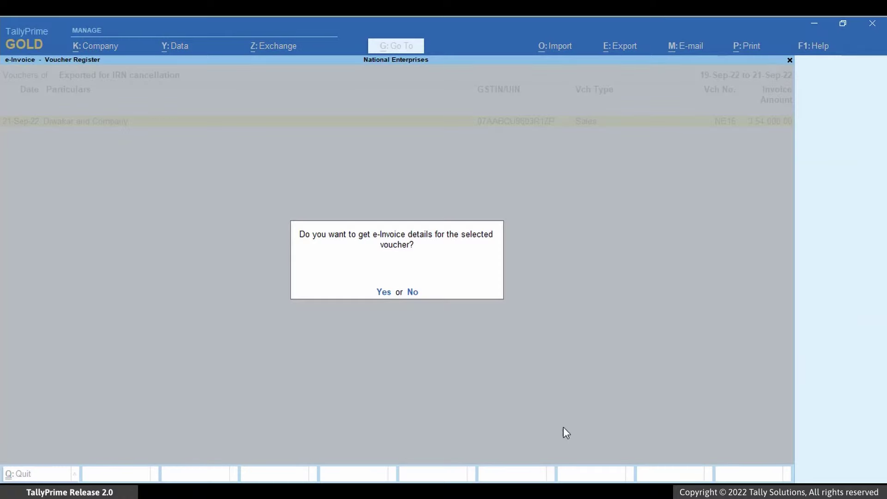
left_click(385, 294)
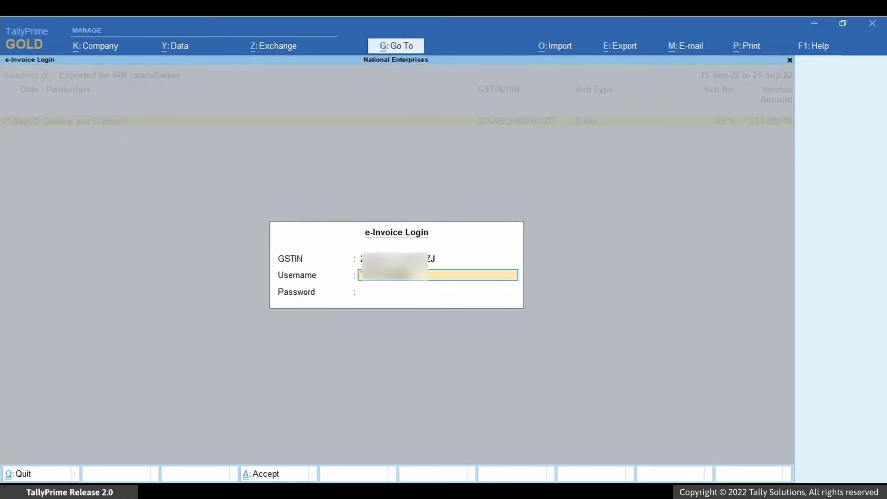
key("Return")
type("*****")
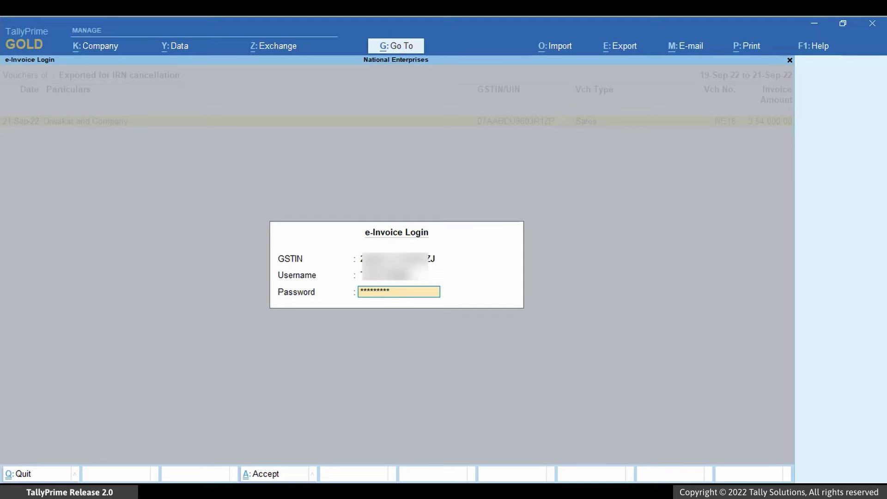
key("Return")
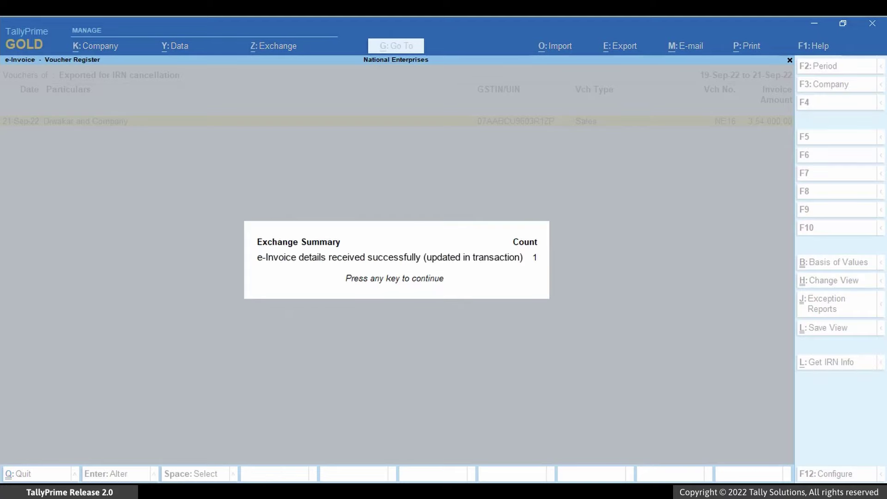